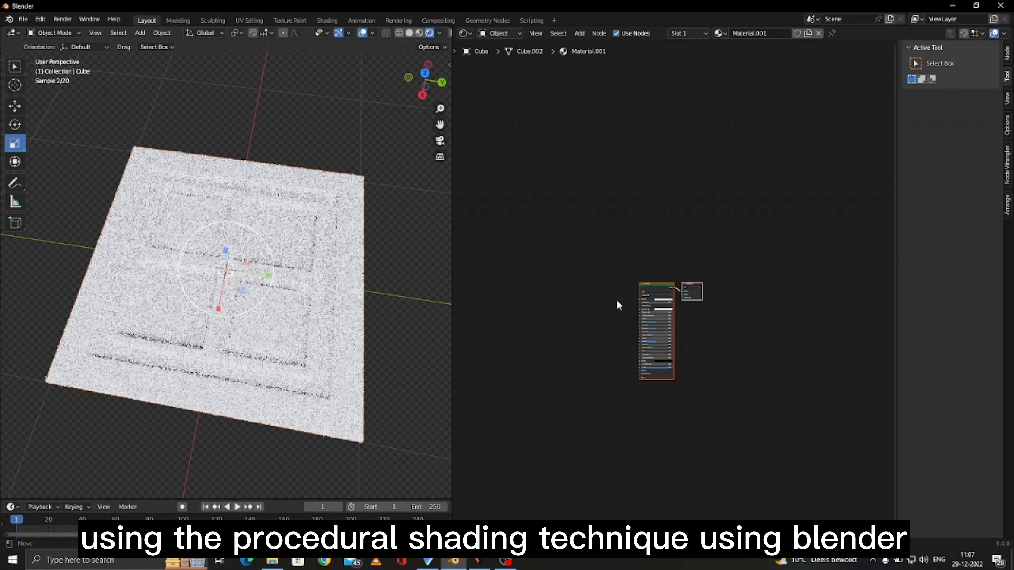
- Set the Principled BSDF's Metallic to 1.000 and lower its Roughness slightly
scroll(617, 299, up, 5)
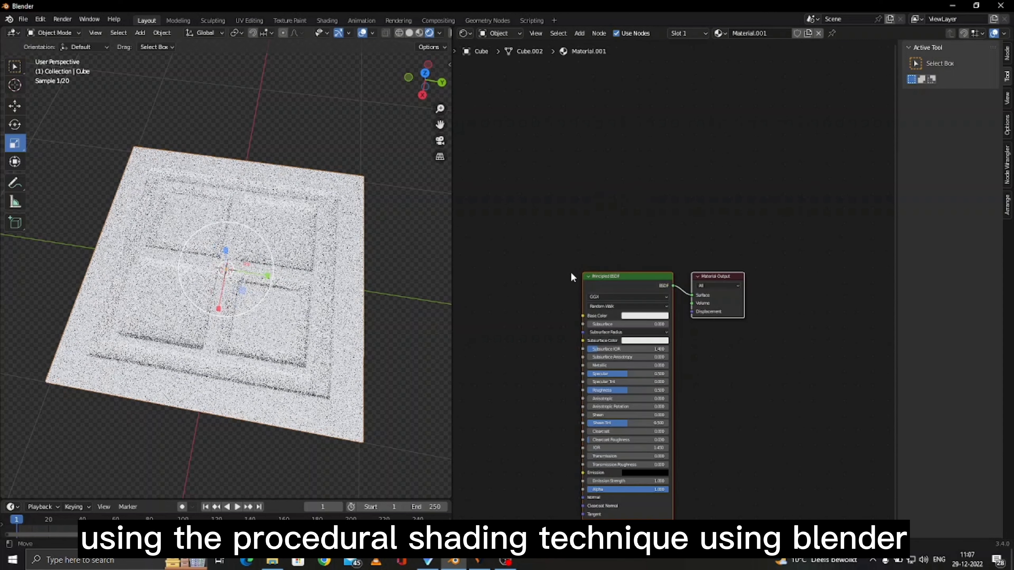
drag(567, 264, 761, 433)
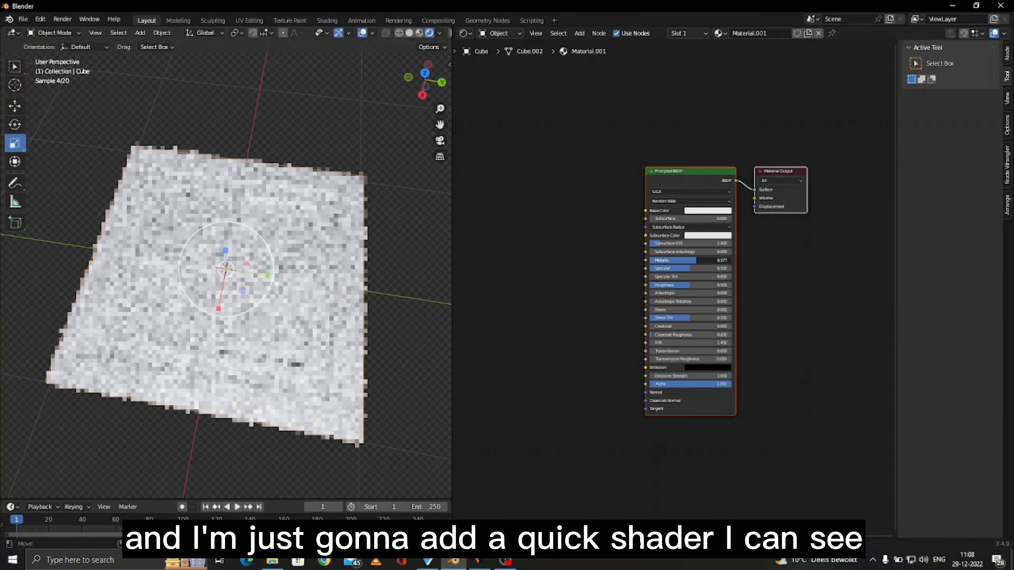
drag(666, 260, 731, 260)
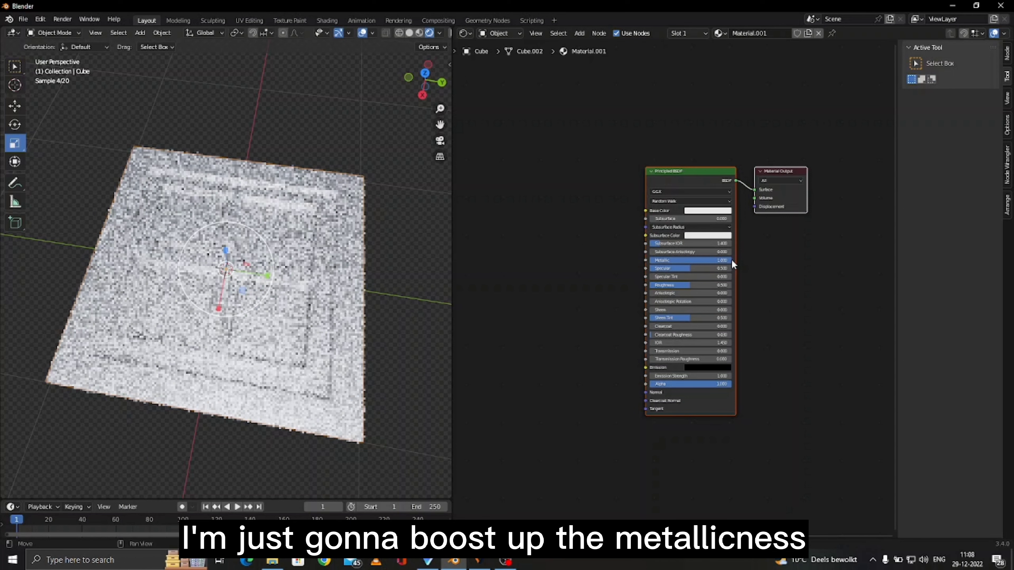
drag(718, 285, 703, 284)
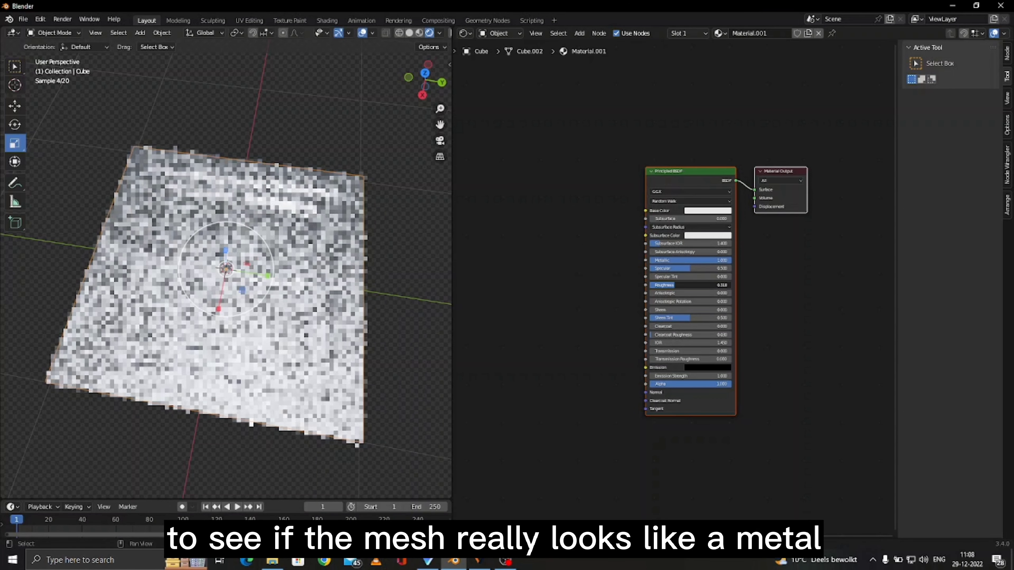
- Add a Bevel node and a Geometry node to the shader graph
click(706, 211)
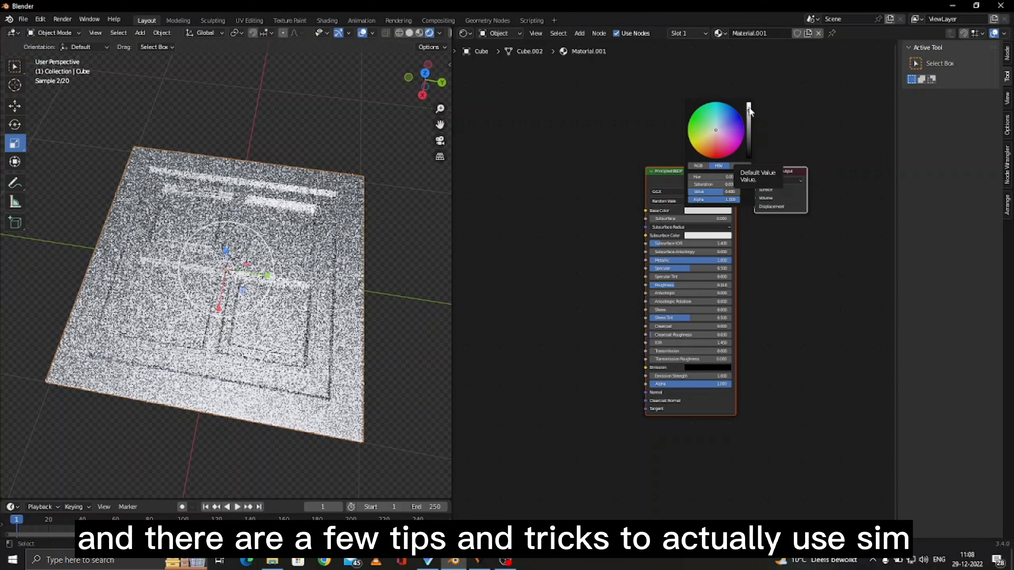
click(579, 33)
mouse_move(596, 86)
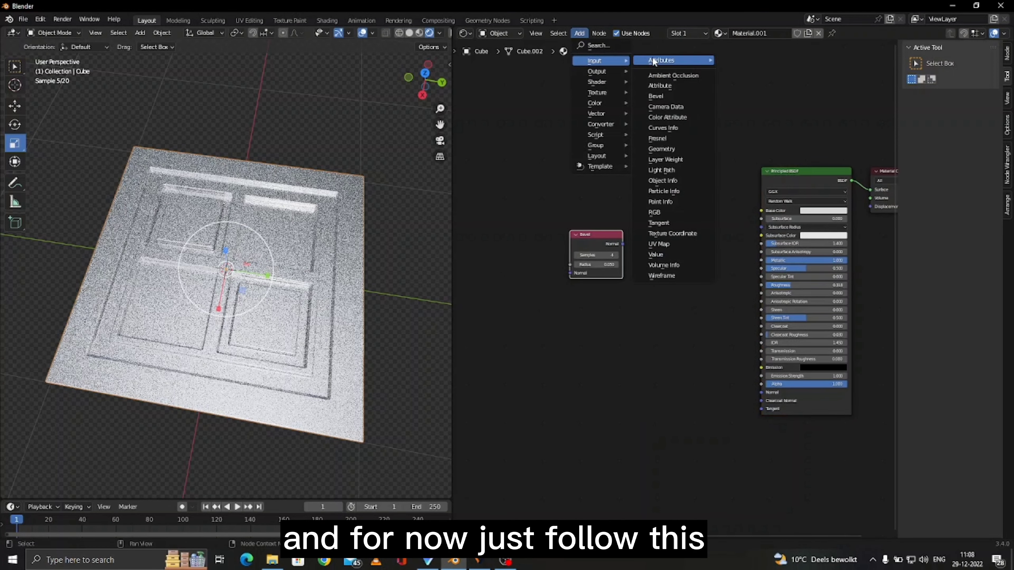
click(661, 149)
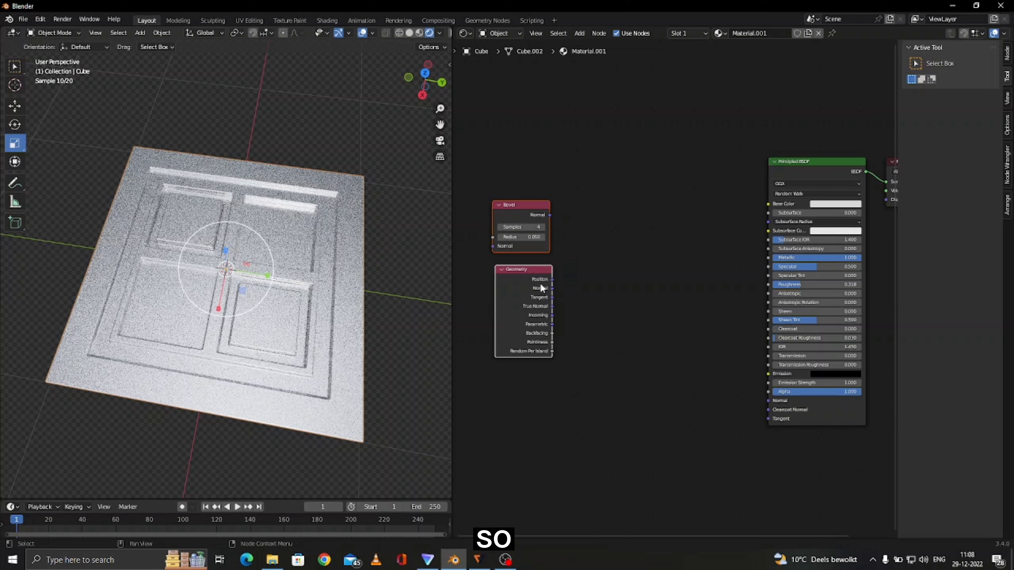
- Add a Vector Math node set to Dot Product
click(579, 34)
mouse_move(599, 124)
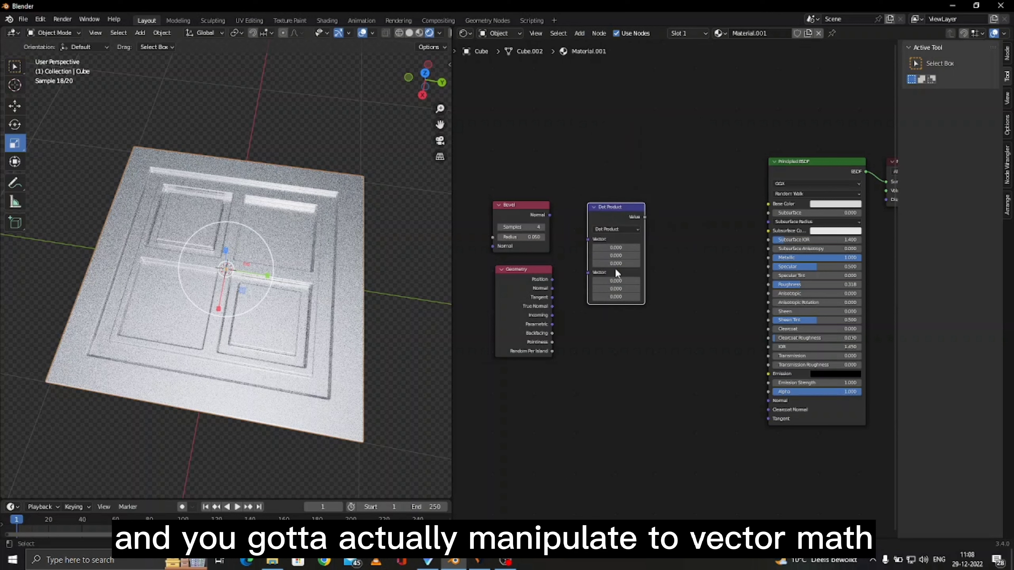
scroll(614, 269, up, 1)
scroll(615, 269, up, 1)
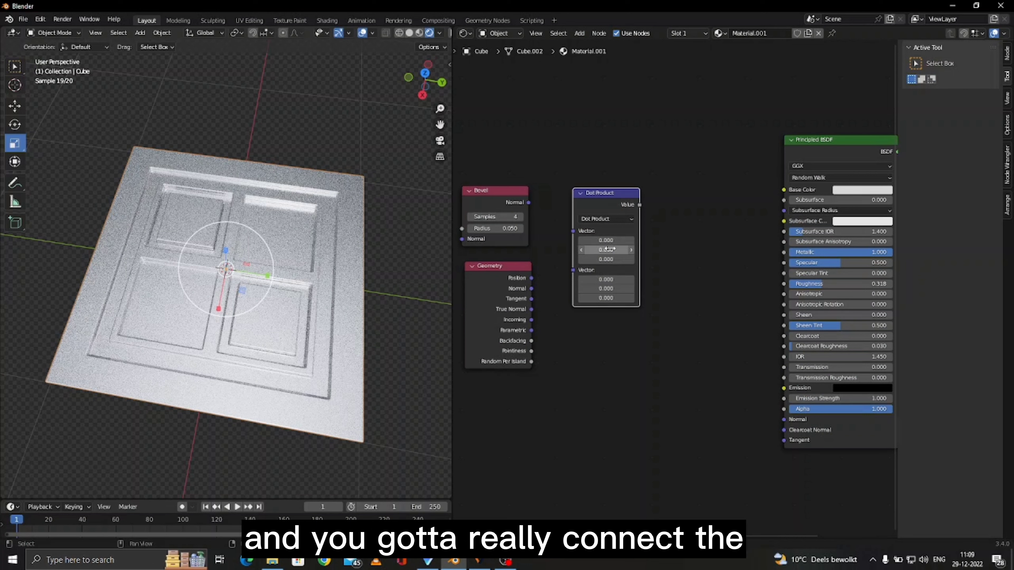
- Connect the Bevel Normal and the Geometry Normal into the Dot Product's two vector inputs
drag(528, 202, 575, 229)
drag(530, 285, 580, 238)
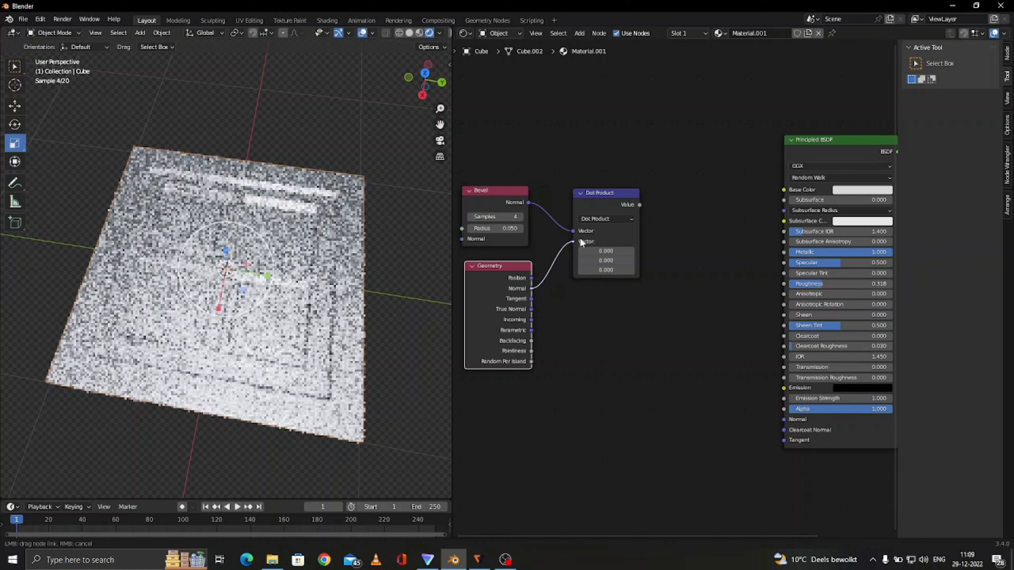
drag(580, 237, 580, 238)
- Add a Math node and feed the Dot Product's Value into its first input
click(579, 33)
mouse_move(600, 124)
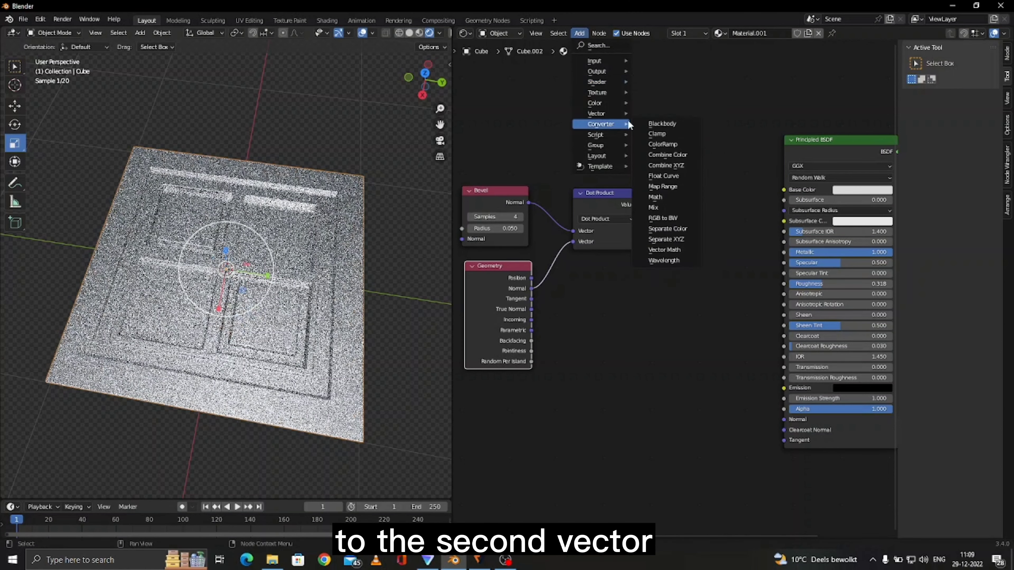
click(663, 197)
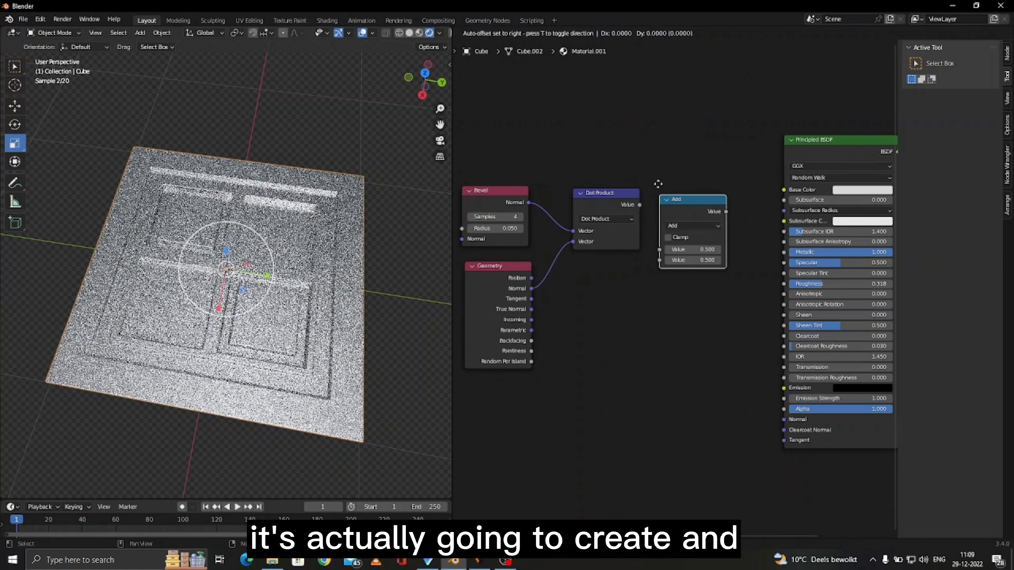
click(655, 167)
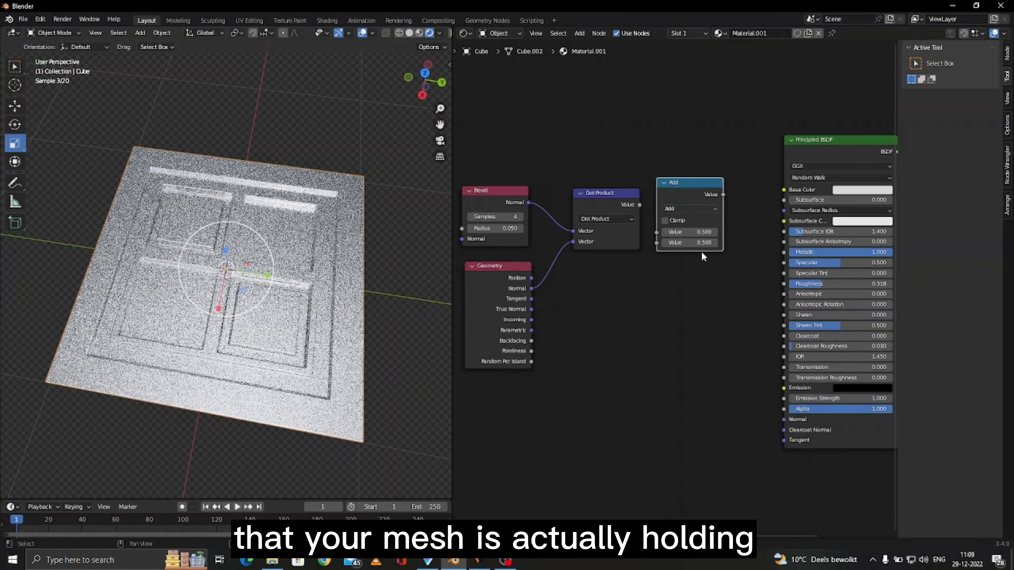
drag(640, 205, 660, 232)
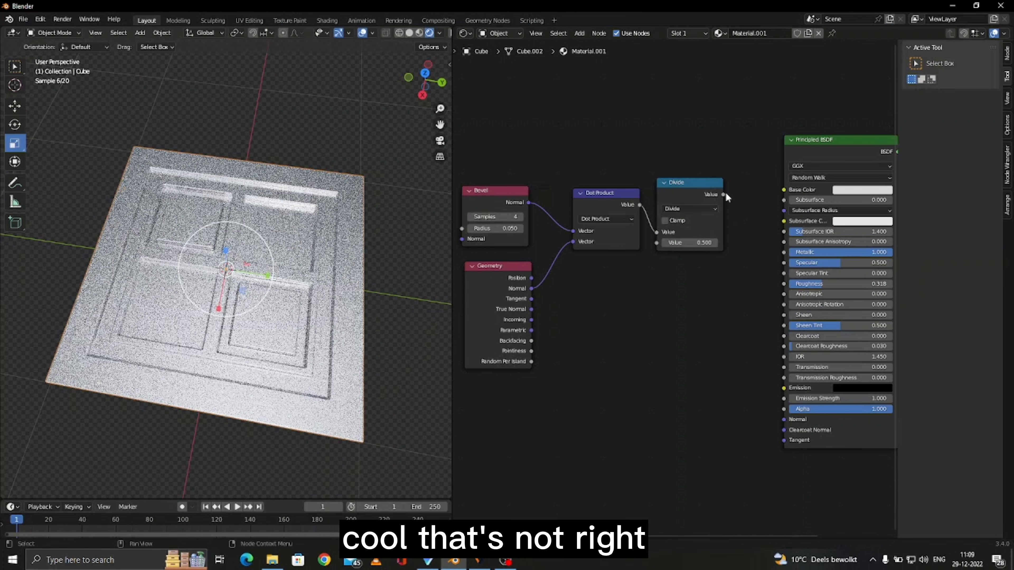
- Switch the Math node to Divide and route its output into the Base Color
ctrl+shift+click(688, 187)
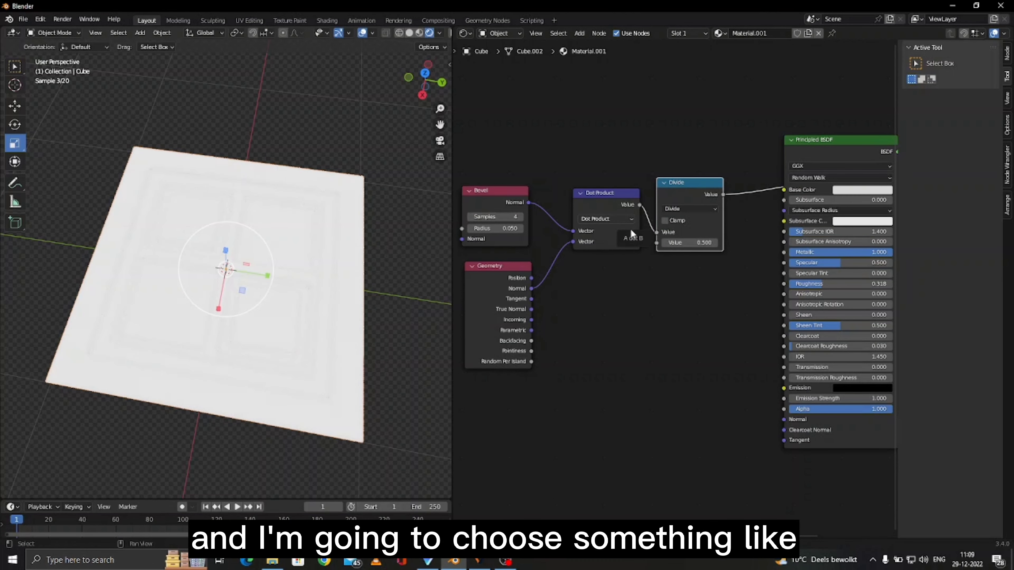
scroll(598, 201, down, 1)
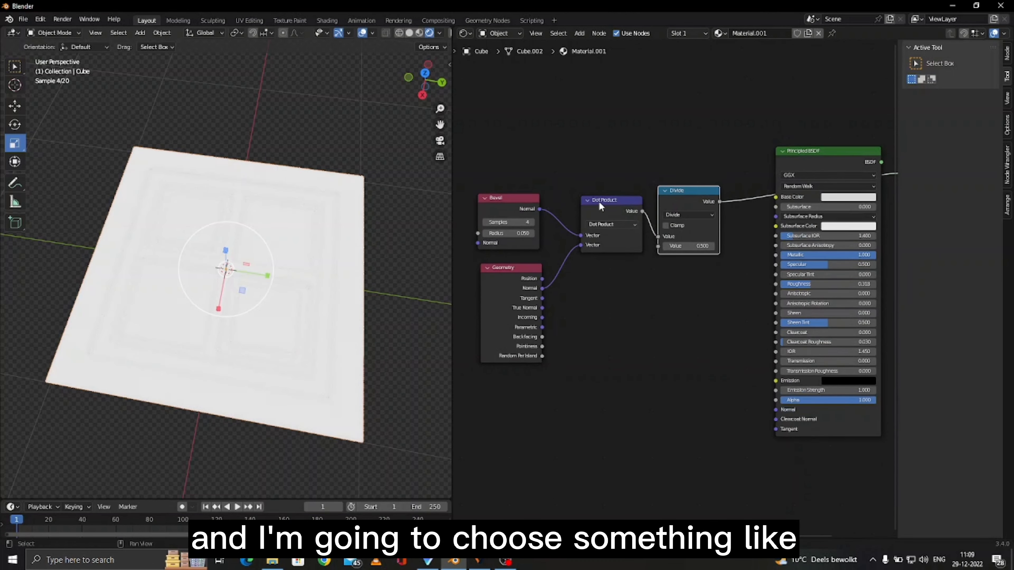
- Add a Value input node below the Dot Product
click(579, 34)
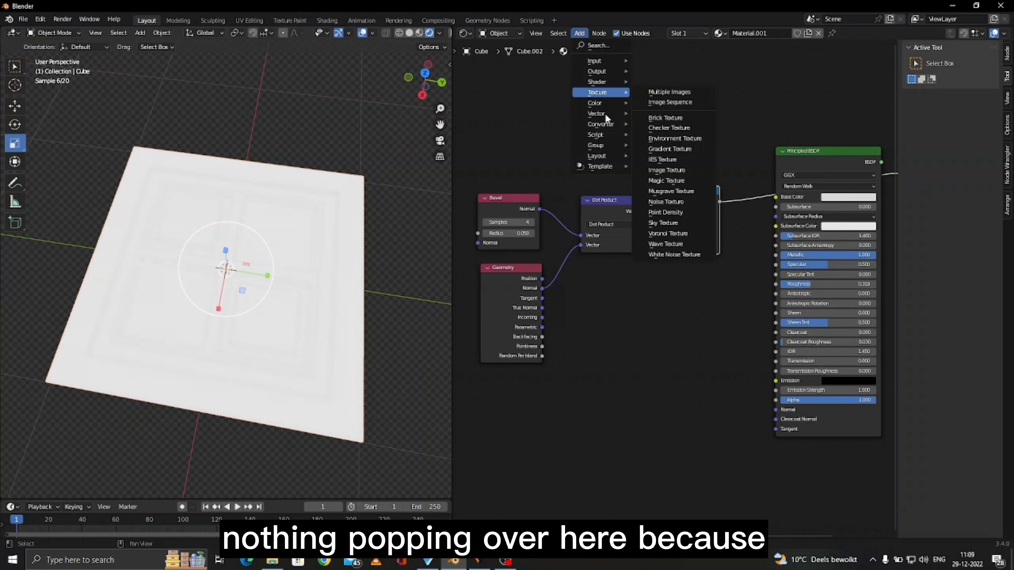
mouse_move(606, 124)
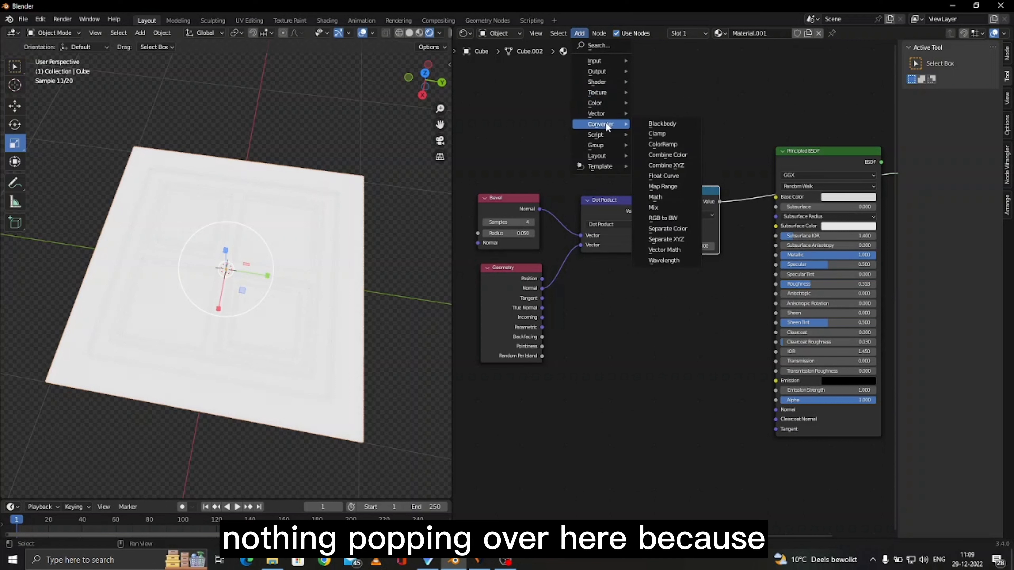
mouse_move(604, 146)
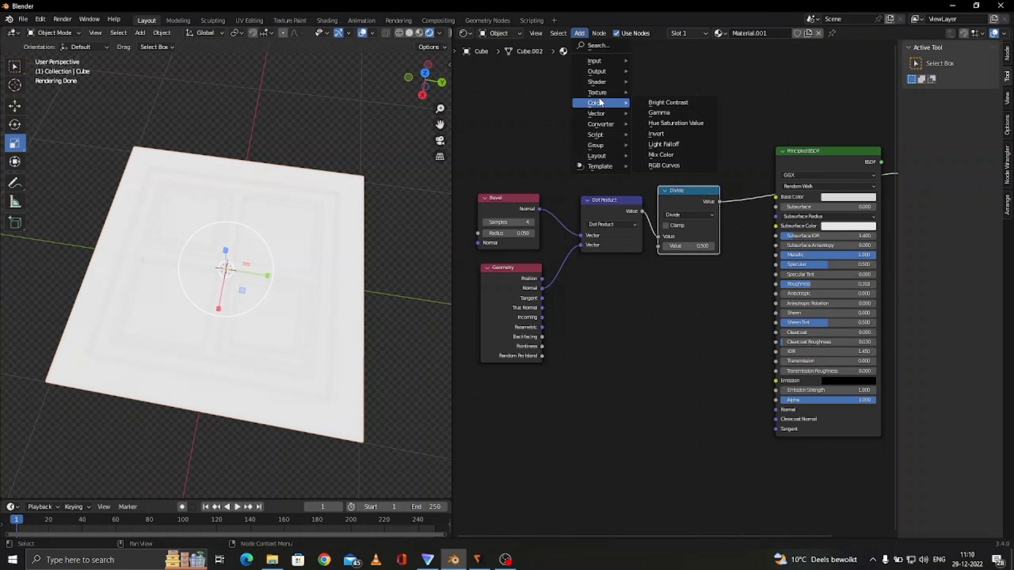
mouse_move(614, 86)
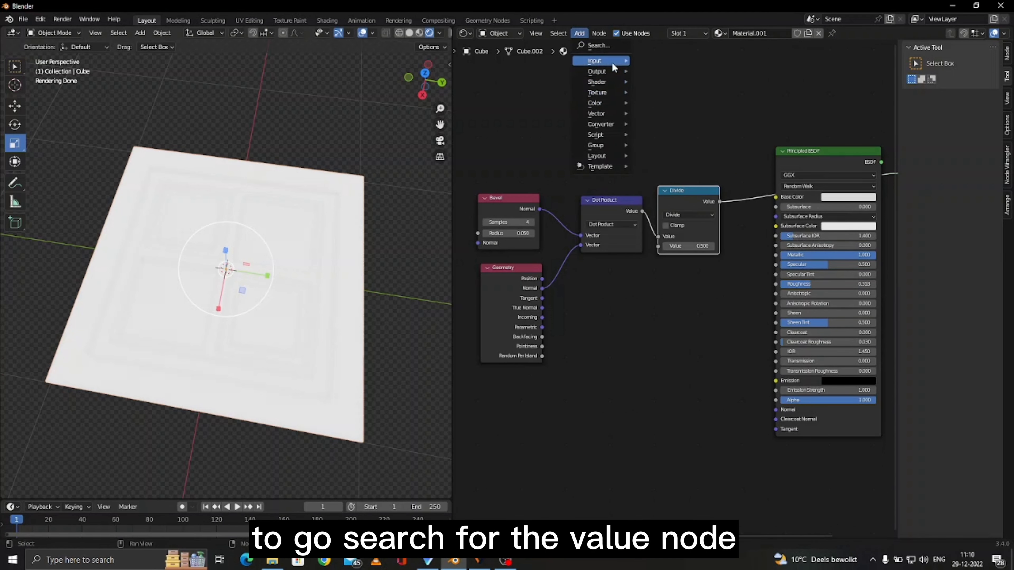
mouse_move(611, 61)
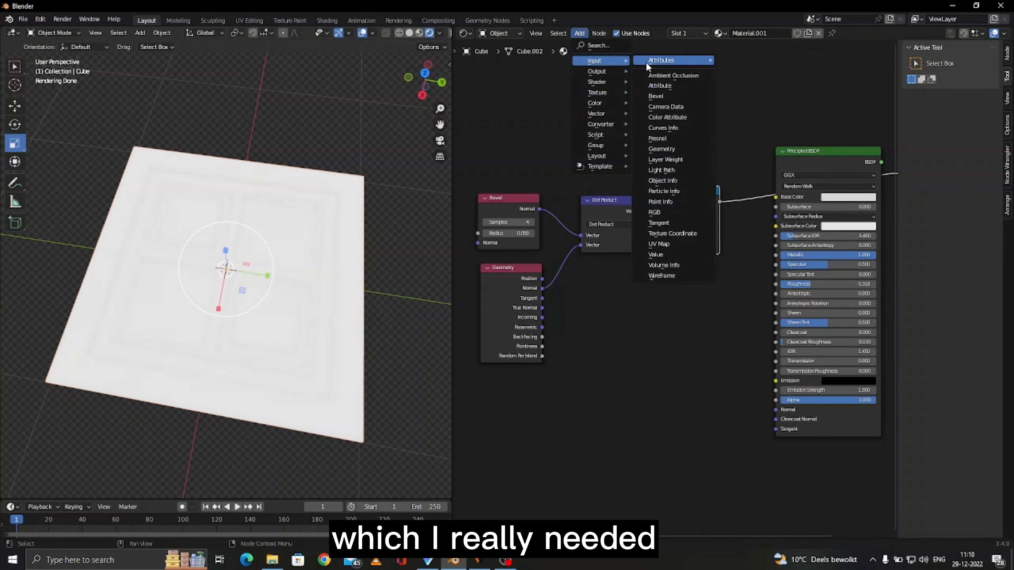
click(656, 254)
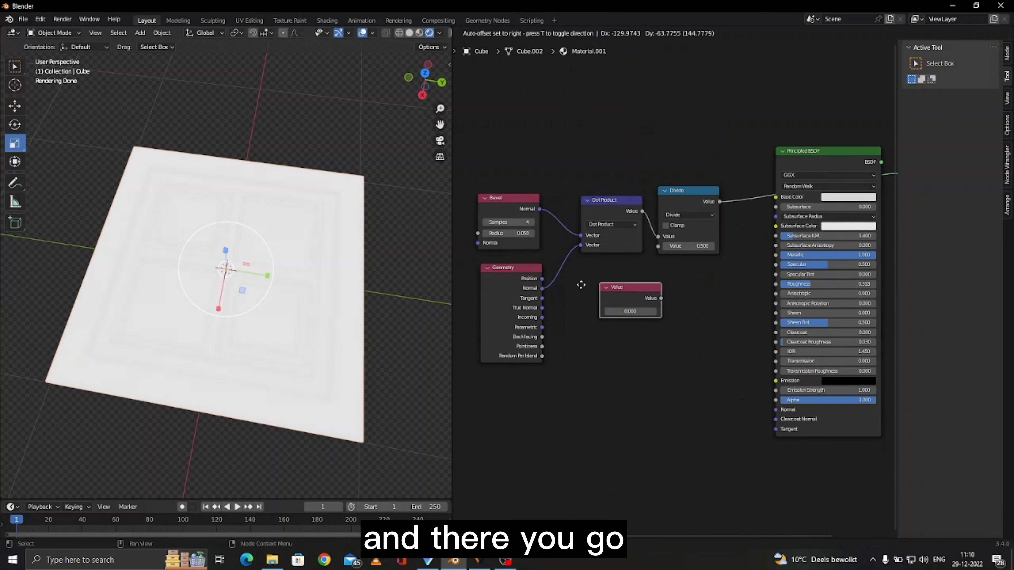
click(565, 287)
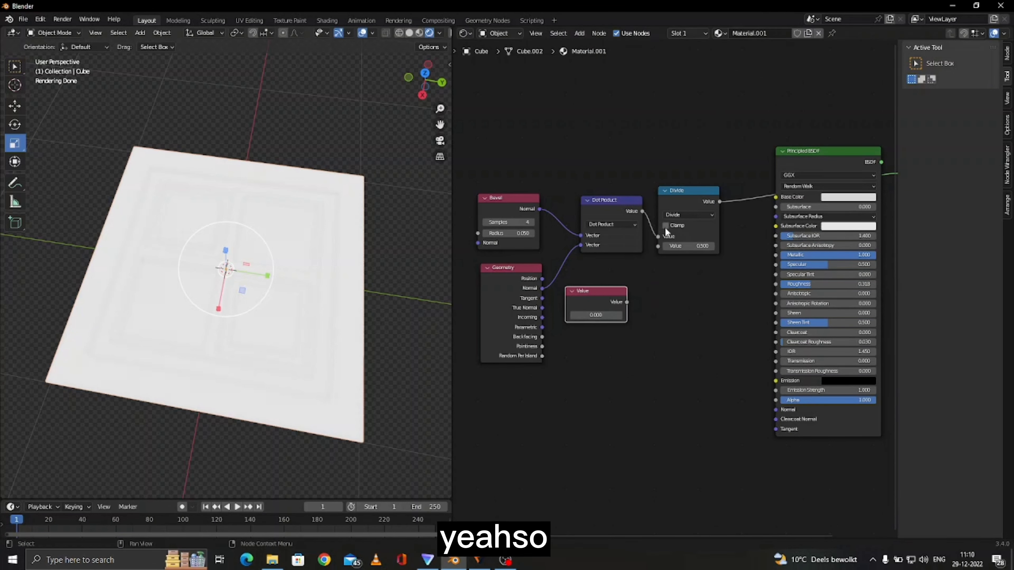
- Set the Value node to 0.5 and connect it to the Divide node's second input
click(602, 316)
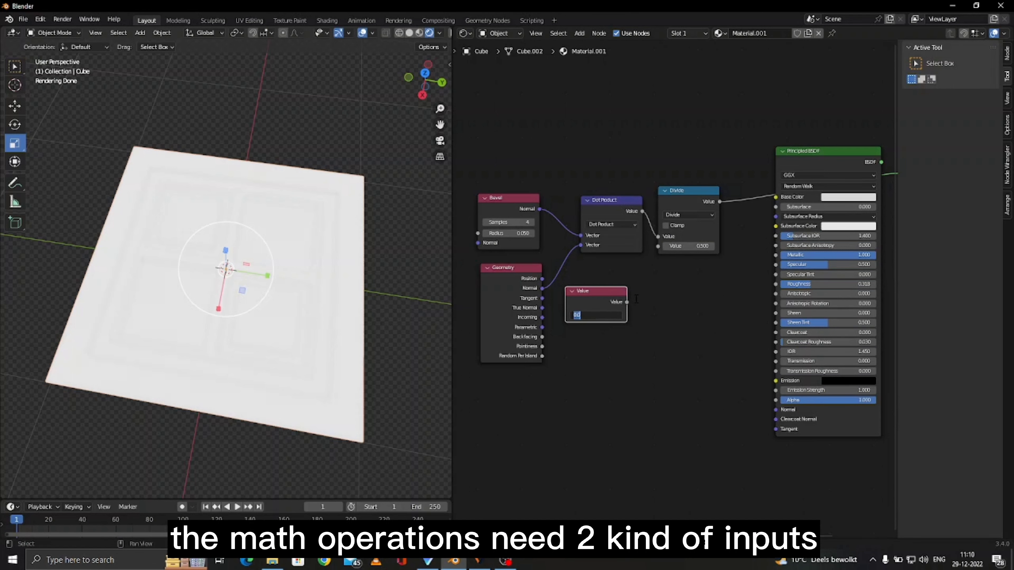
text(0.5)
key(Return)
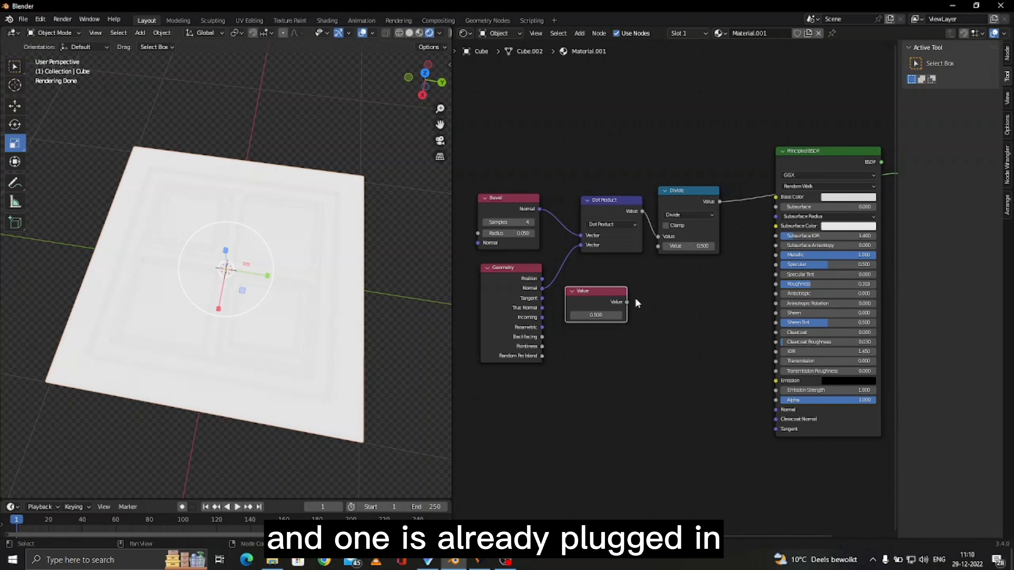
drag(627, 302, 658, 250)
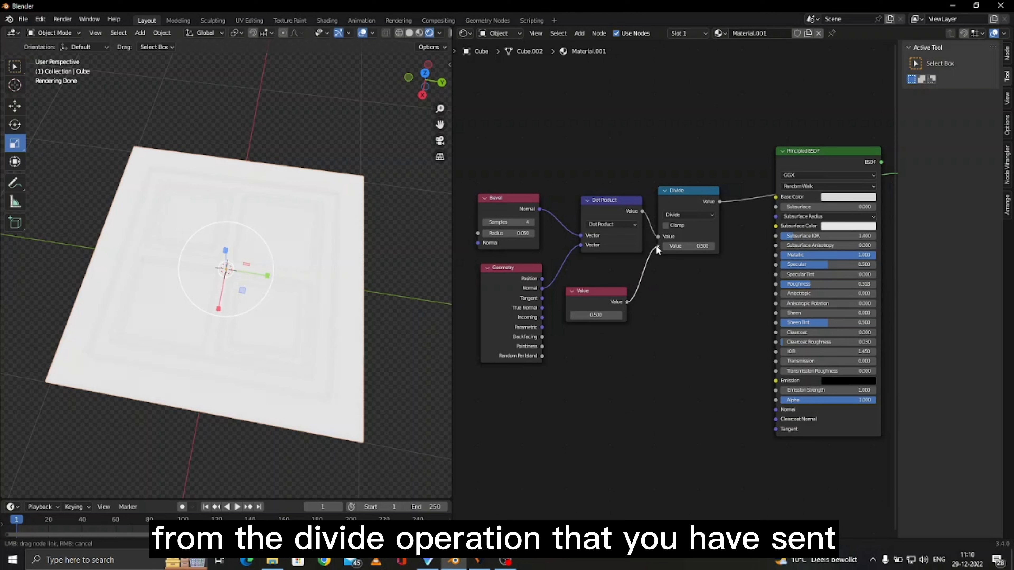
- Set the Value node to 1
drag(728, 215, 709, 212)
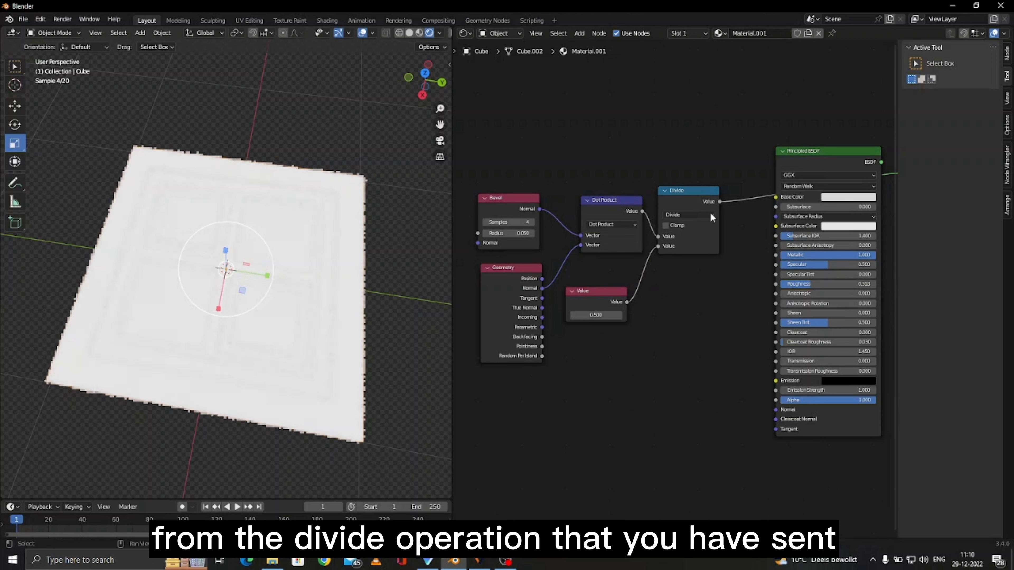
click(592, 315)
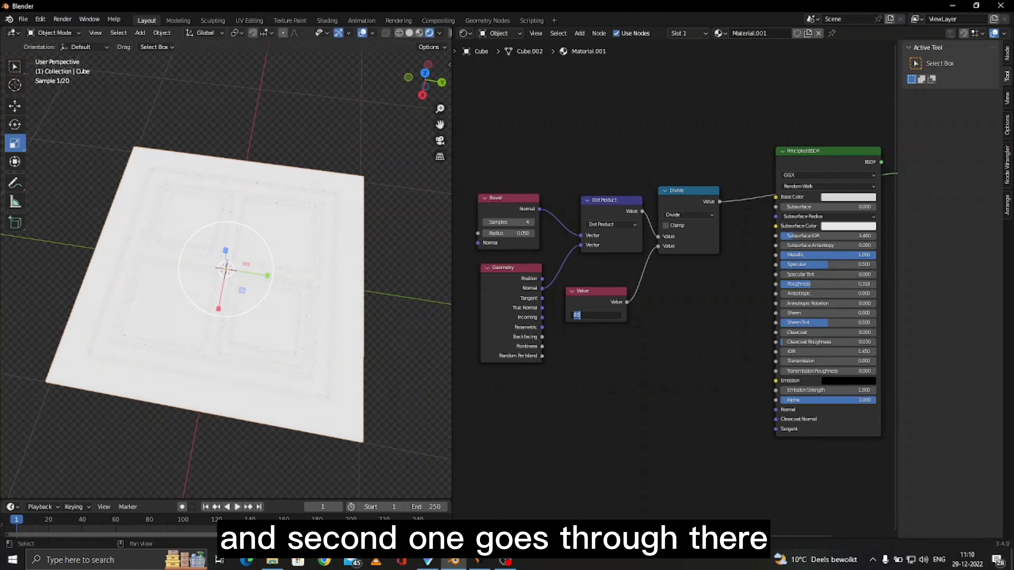
text(1)
key(Return)
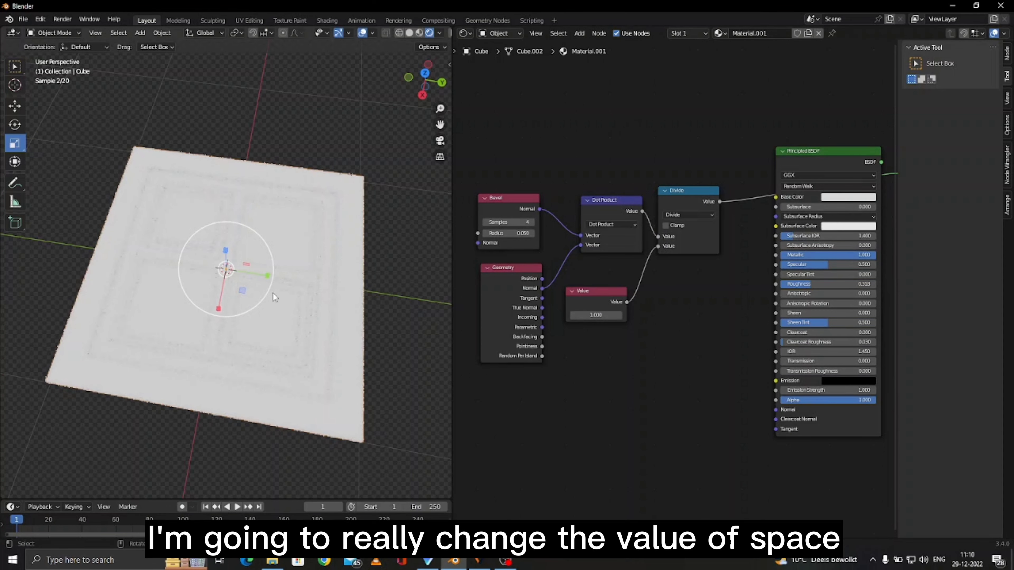
- Enable Clamp on the Divide node and set the Value node to 0.9
click(665, 225)
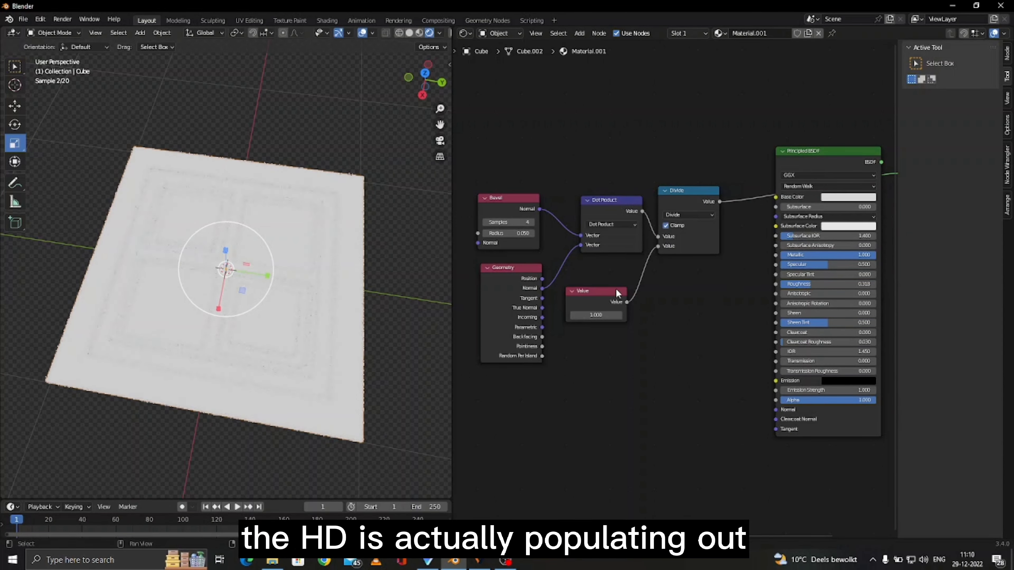
click(597, 315)
key(BackSpace)
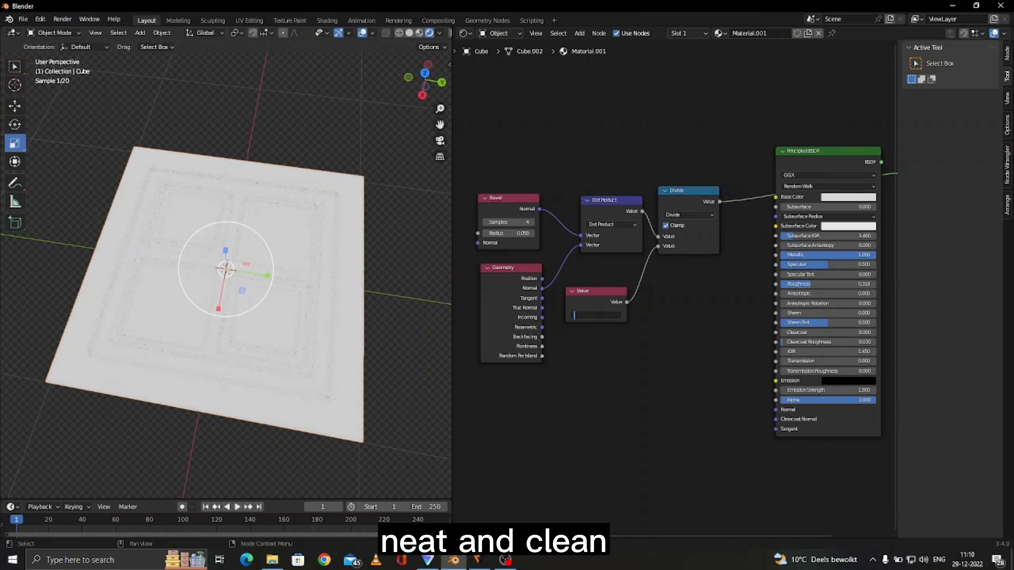
text(0.9)
key(Return)
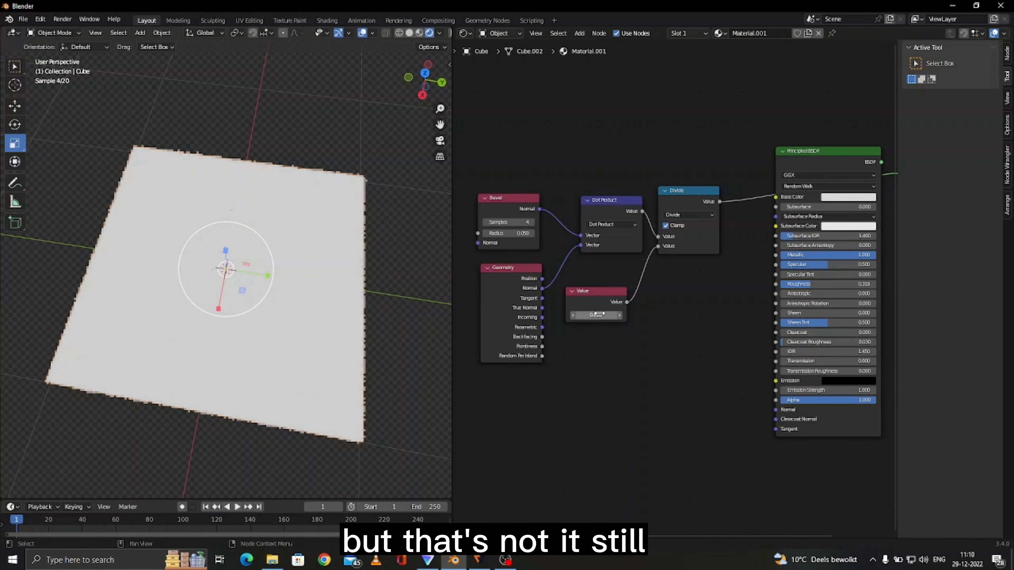
- Set the Value node to 0.5
double_click(595, 315)
text(0.5)
key(Return)
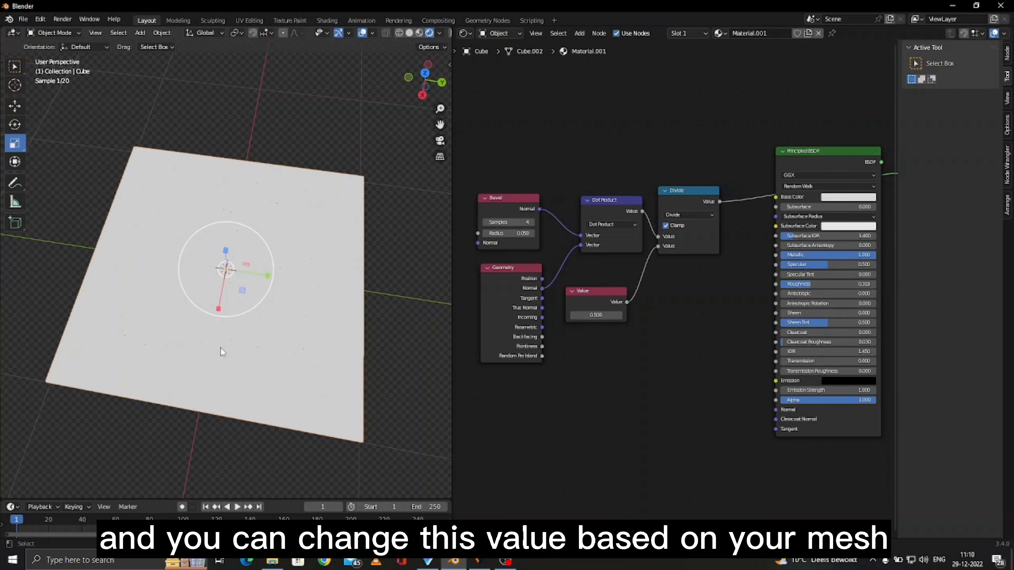
- Disable Clamp on the Divide node and set the Value node to 0.6
click(676, 229)
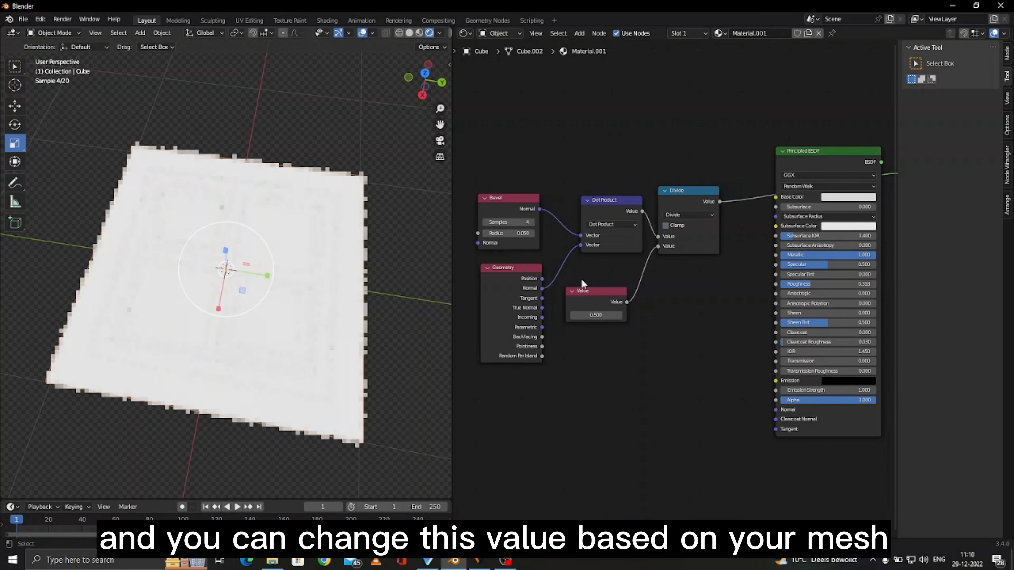
double_click(606, 315)
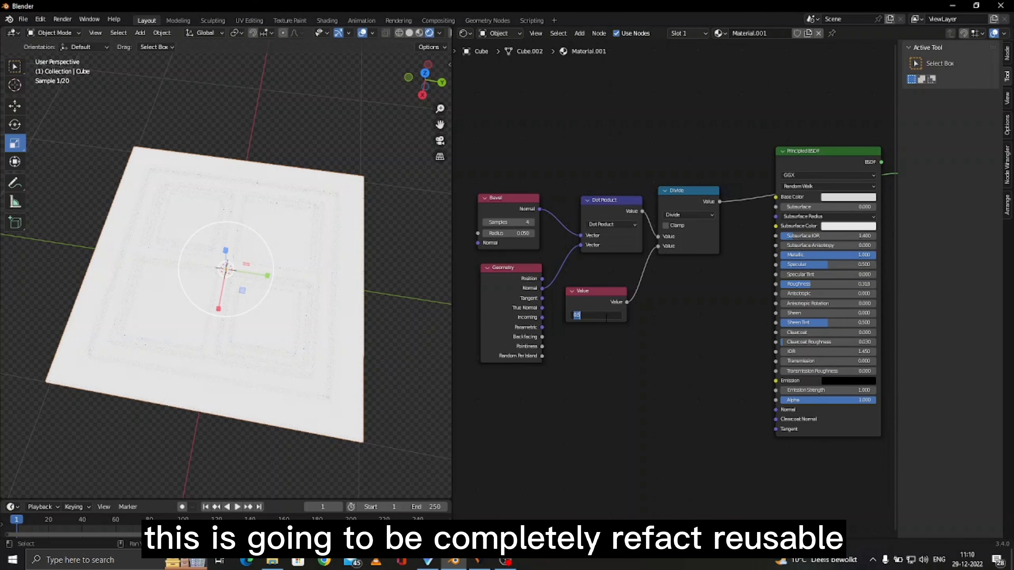
key(BackSpace)
text(0.6)
key(Return)
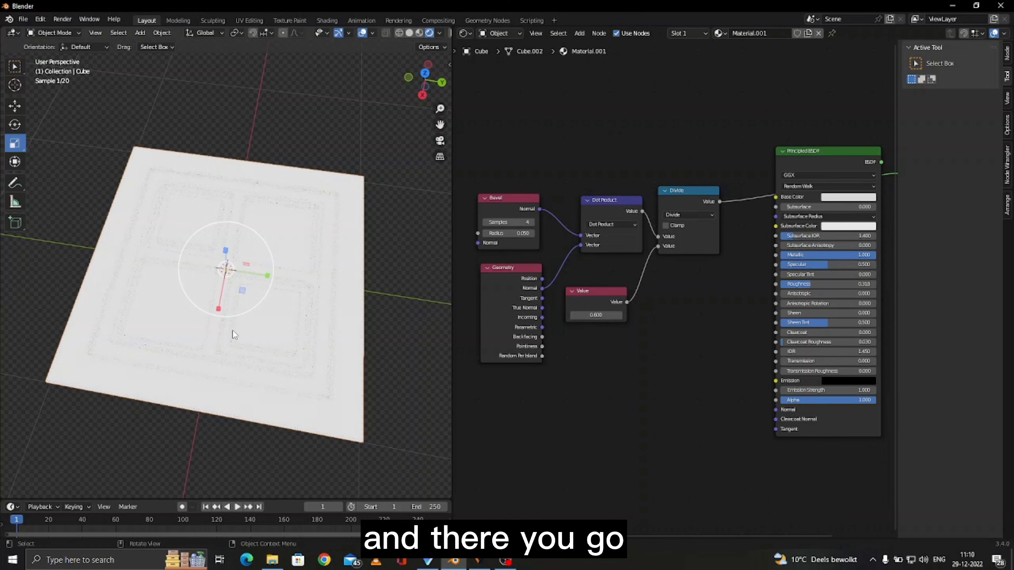
- Set the Value node to 0.8
click(595, 315)
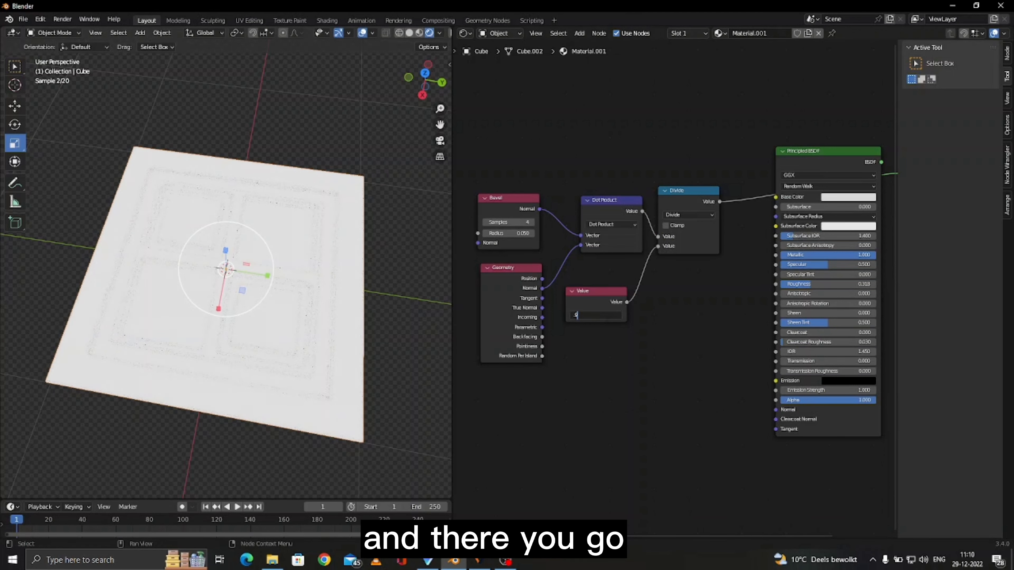
key(Return)
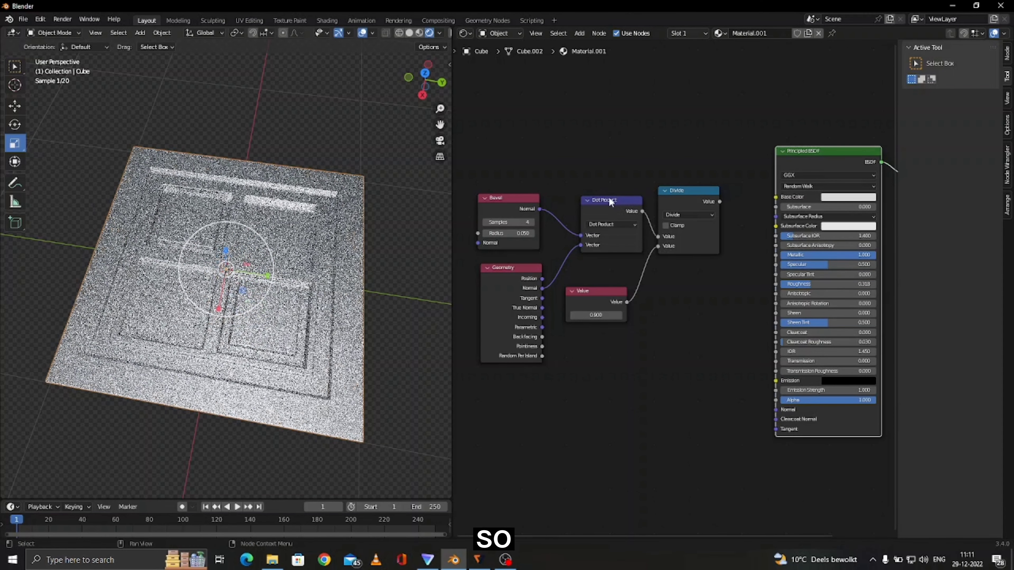
- Preview the Bevel node's output in the viewport and set its Samples to 16
ctrl+shift+click(609, 201)
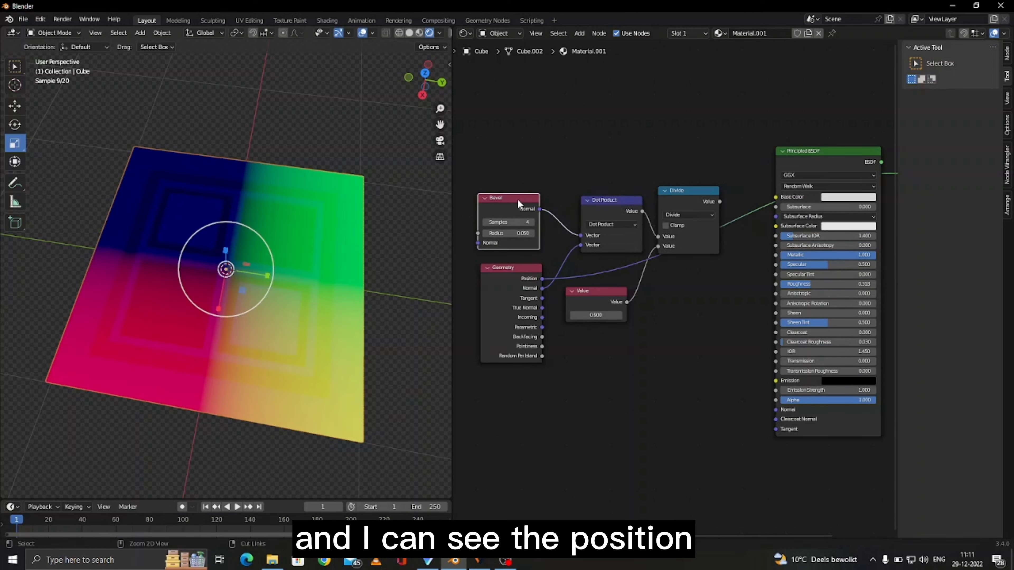
ctrl+shift+click(518, 199)
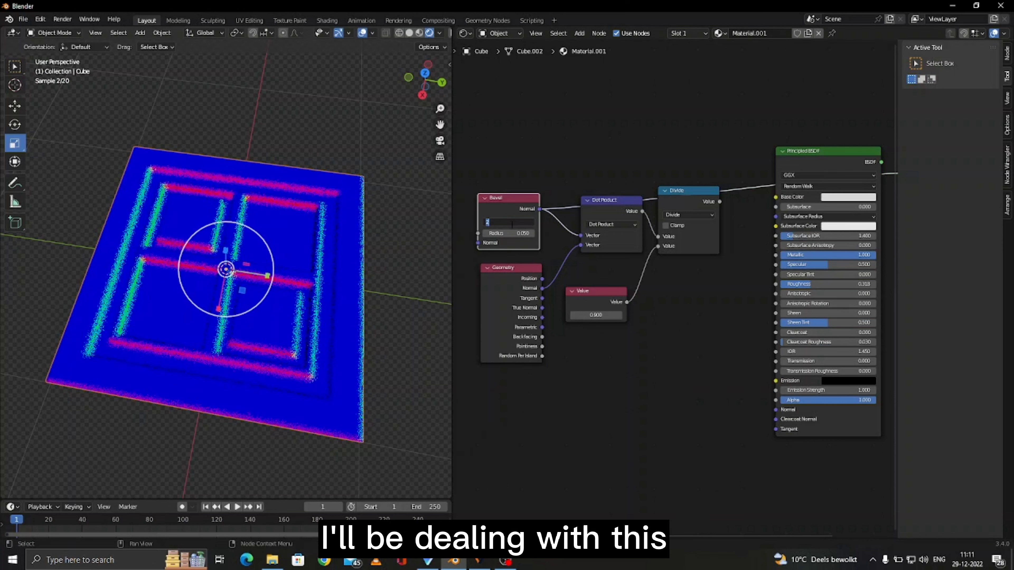
text(16)
key(Return)
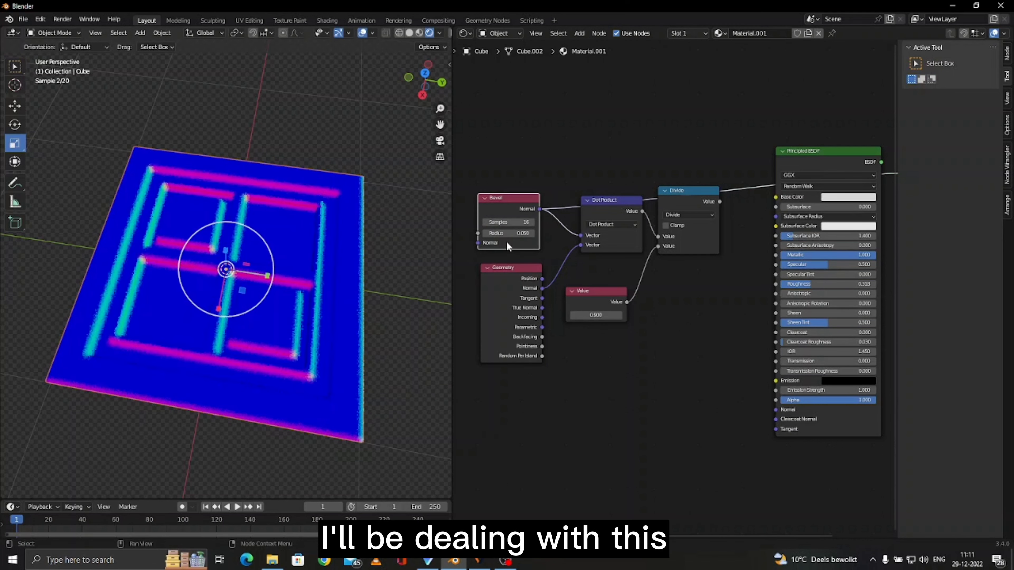
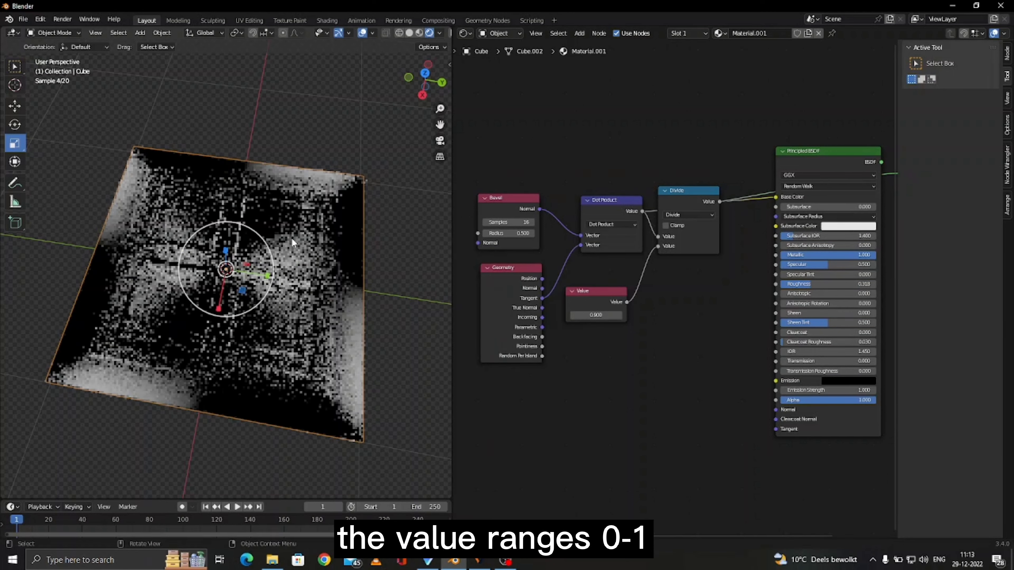
- Connect the Geometry node's Normal output to the Dot Product's second Vector input
drag(542, 288, 581, 244)
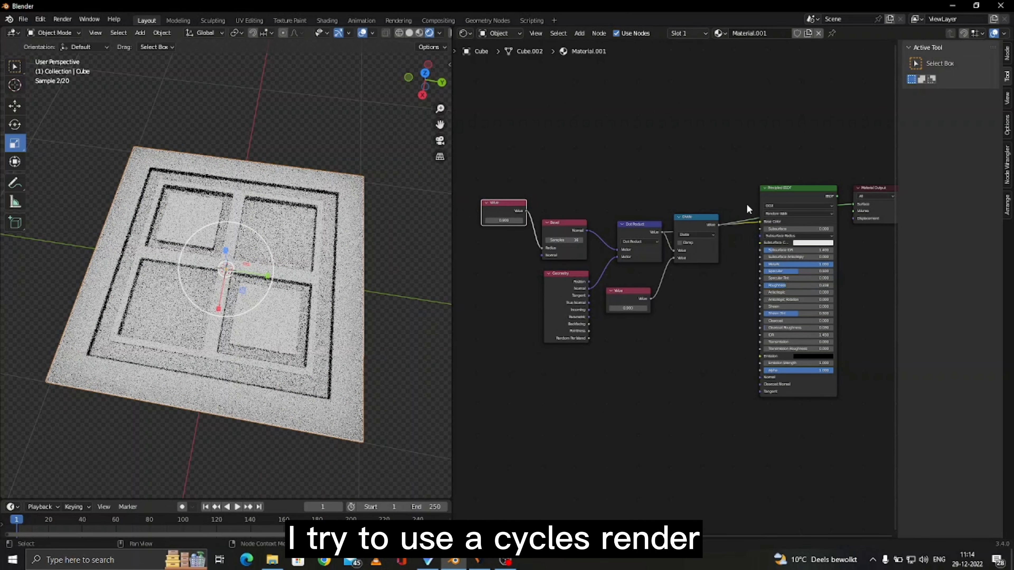
- Temporarily disconnect the Divide output from the Principled BSDF's Base Color to compare, then reconnect it
click(760, 194)
drag(760, 221, 719, 228)
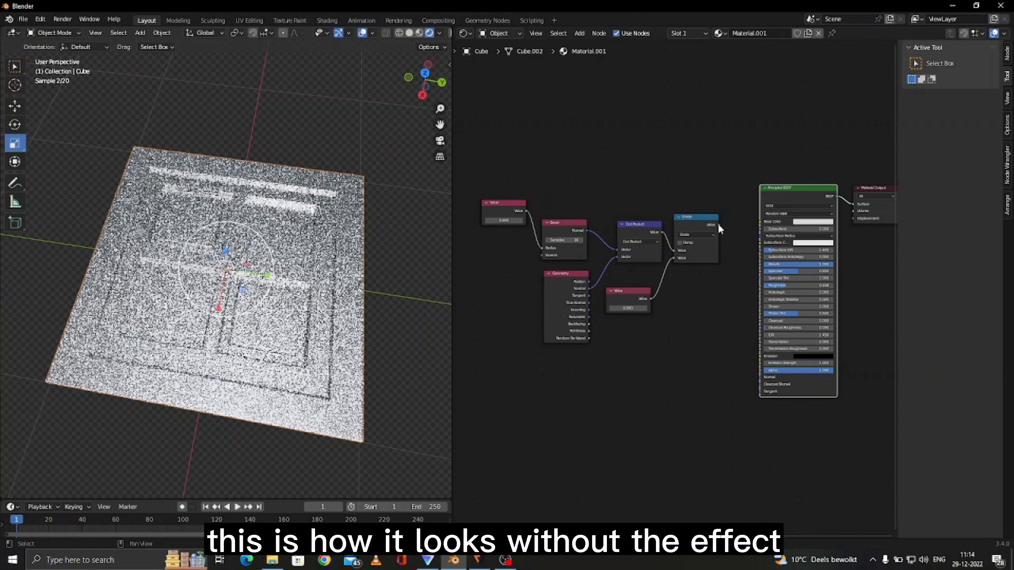
drag(718, 225, 760, 221)
scroll(634, 181, up, 2)
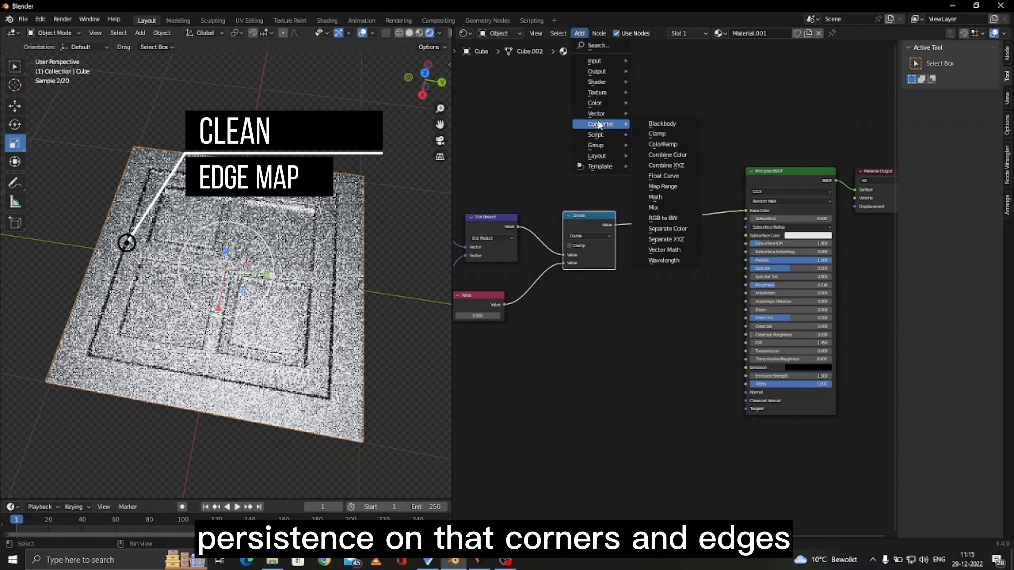
- Insert a Map Range node on the link between the Divide node and the Base Color input
click(663, 186)
click(657, 216)
scroll(674, 287, up, 5)
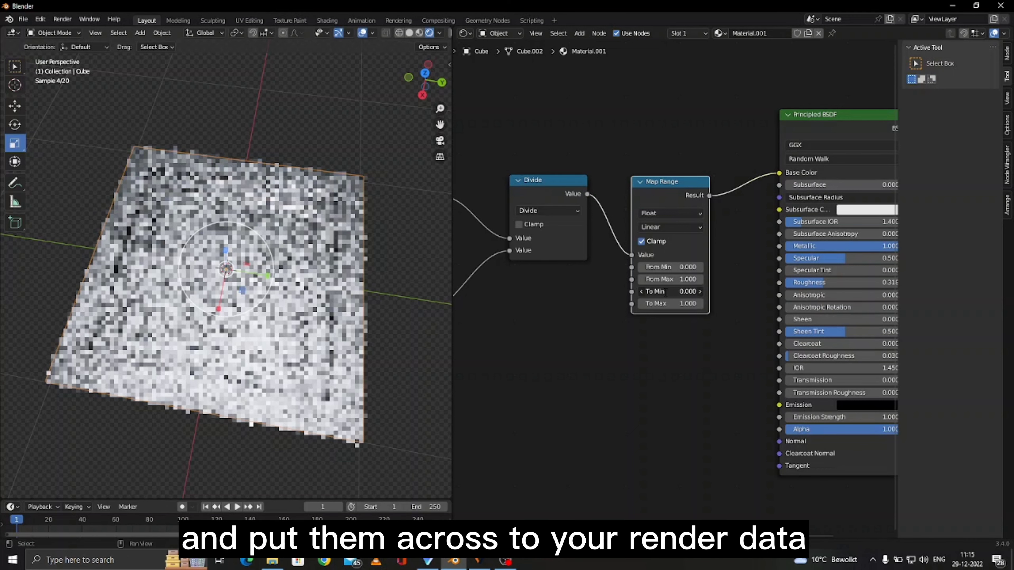
- Group the edge-detection nodes into a node group and link the Bevel's Radius input to the Group Input node
key(g)
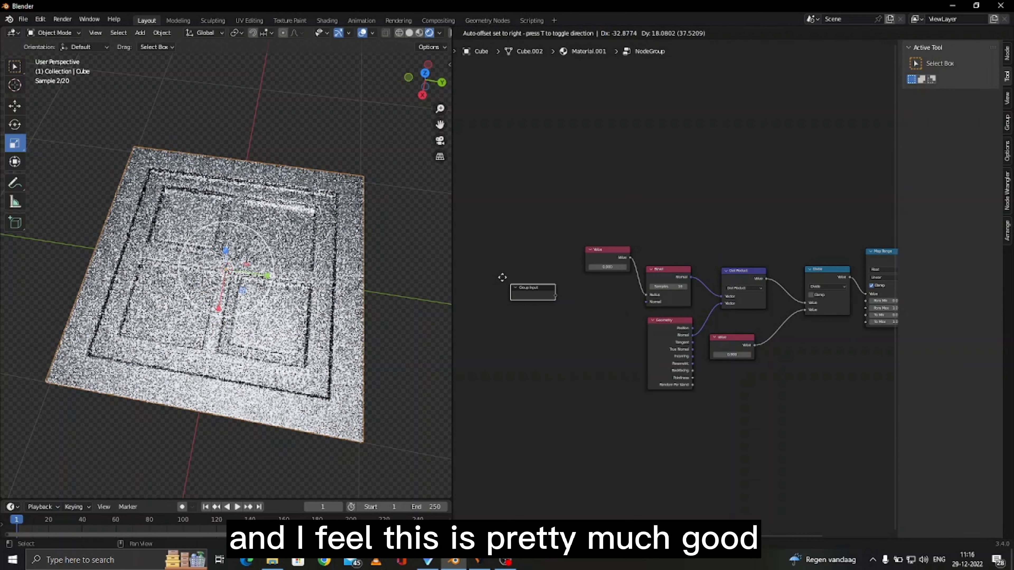
click(502, 278)
drag(645, 294, 539, 287)
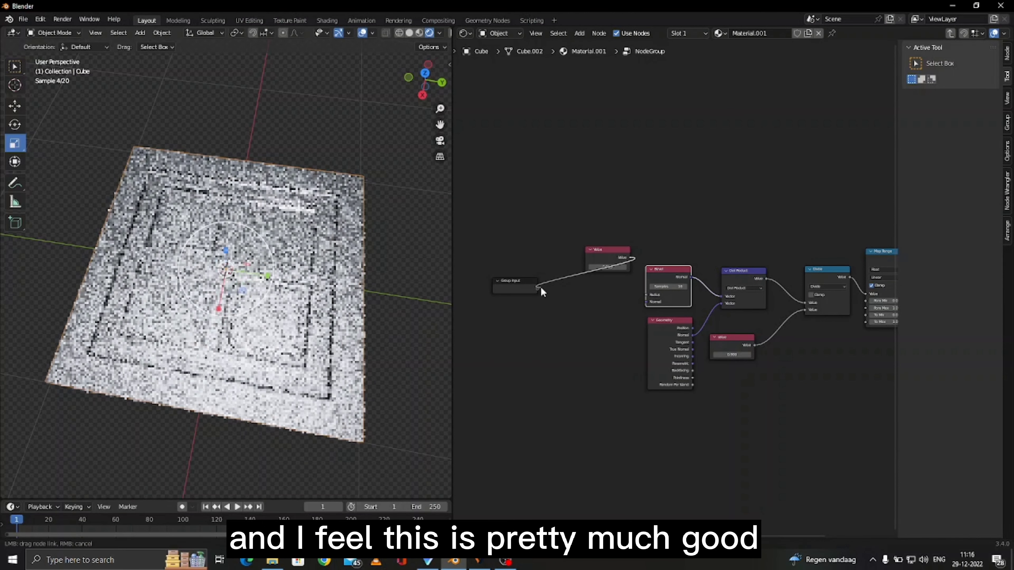
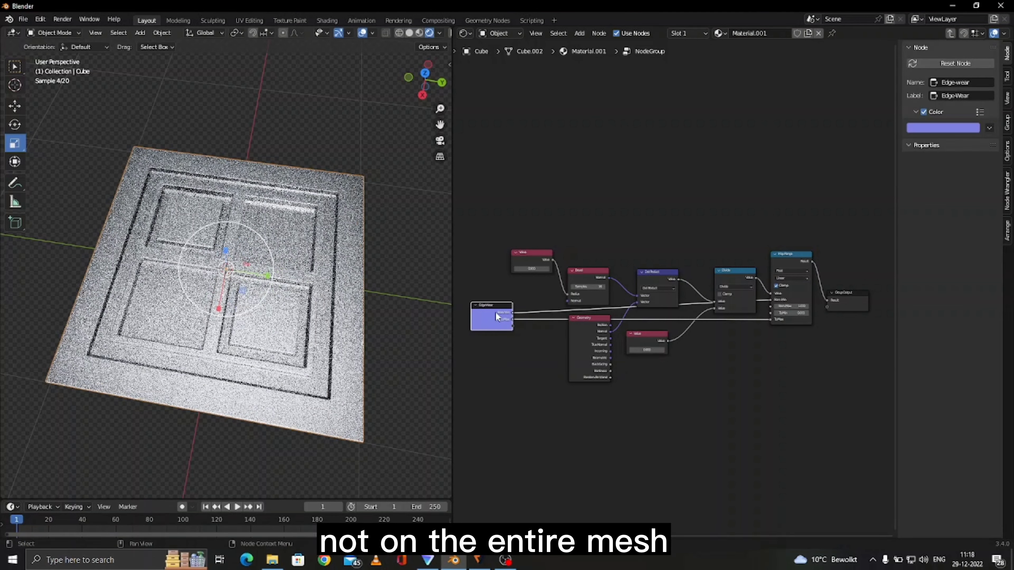
- Leave the node group and rename the group node EdgeWear
key(Tab)
double_click(966, 63)
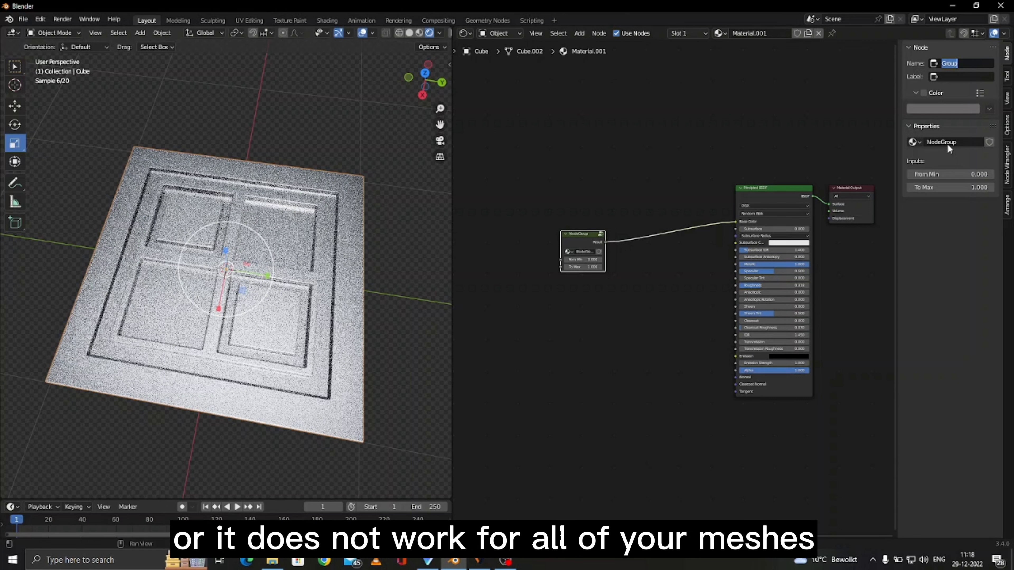
- Tidy the node tree, moving the Edge Wear group node beside the Principled BSDF
click(484, 286)
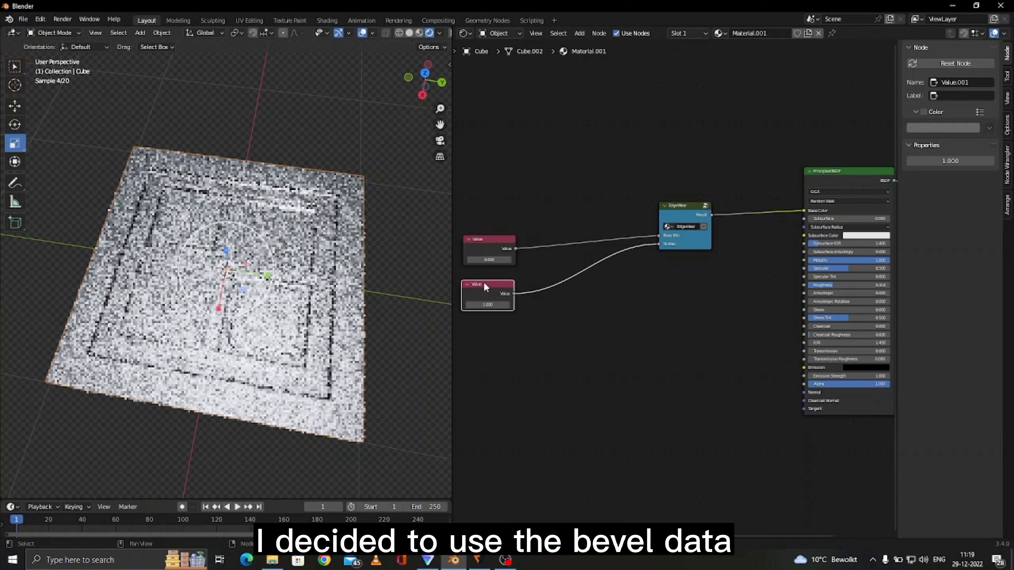
scroll(662, 247, down, 2)
drag(662, 246, 566, 329)
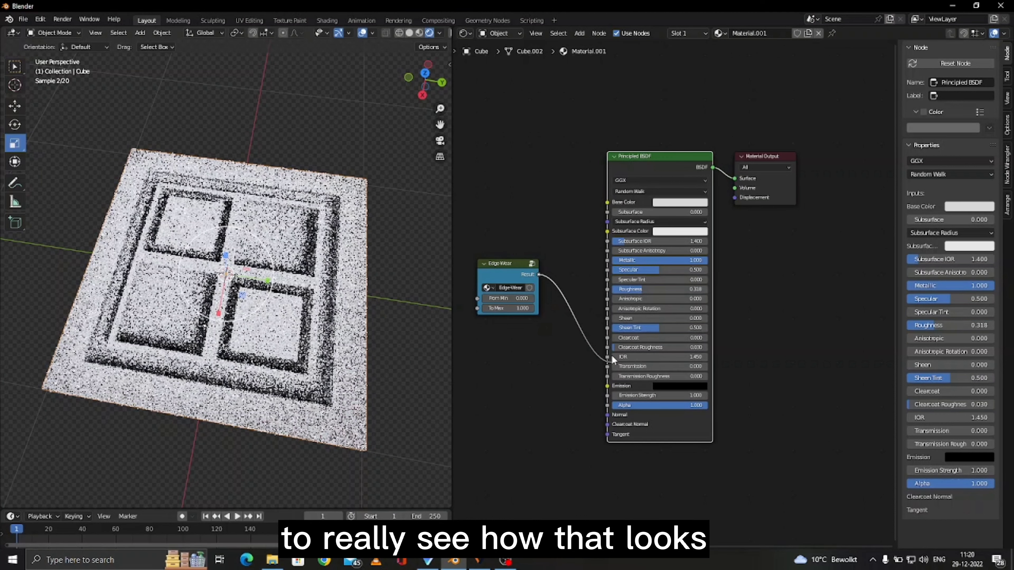
click(517, 285)
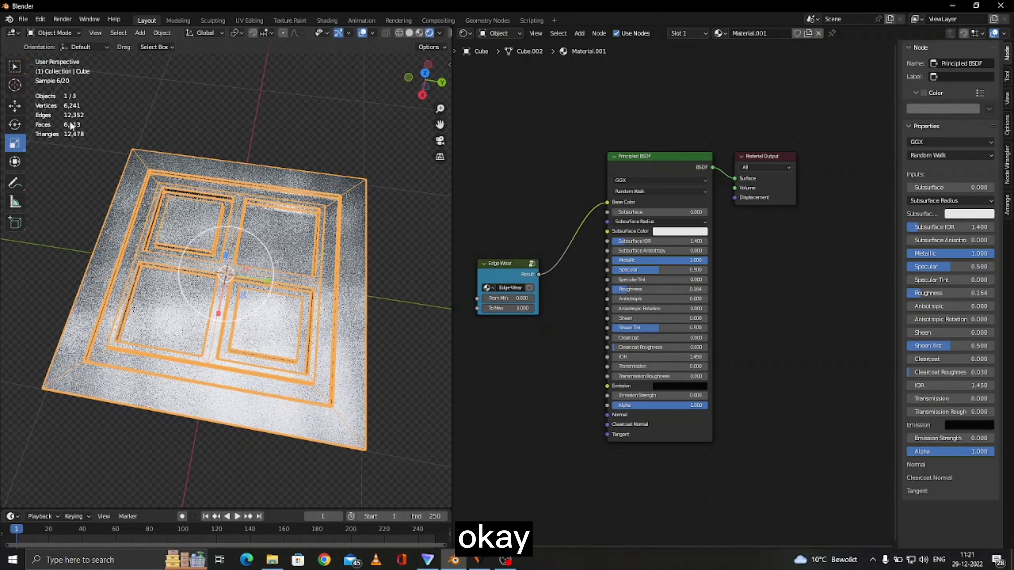
- Switch the viewport shading's render pass to Position to inspect the mesh's data passes
click(370, 34)
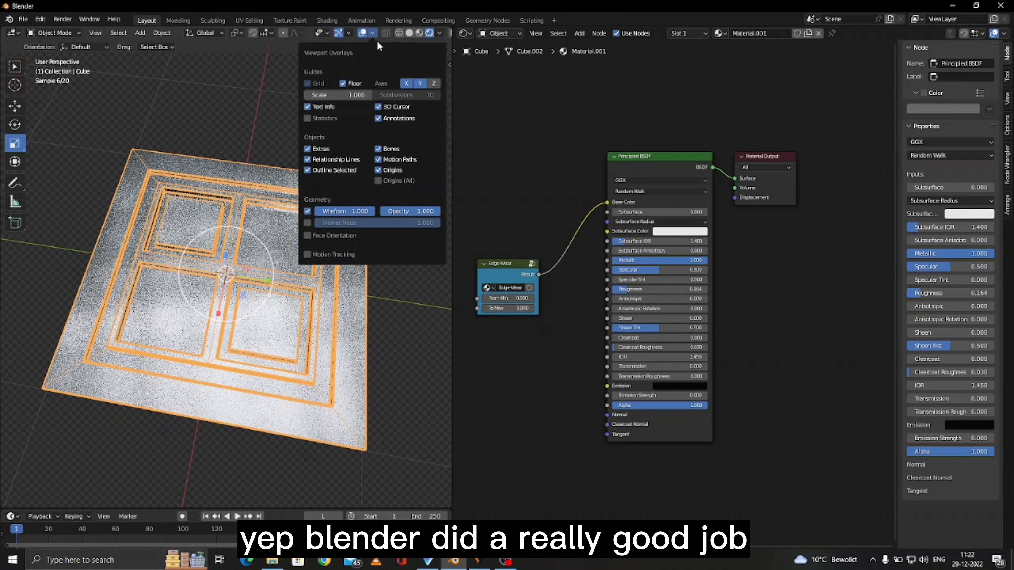
click(439, 34)
click(447, 126)
click(630, 156)
click(463, 128)
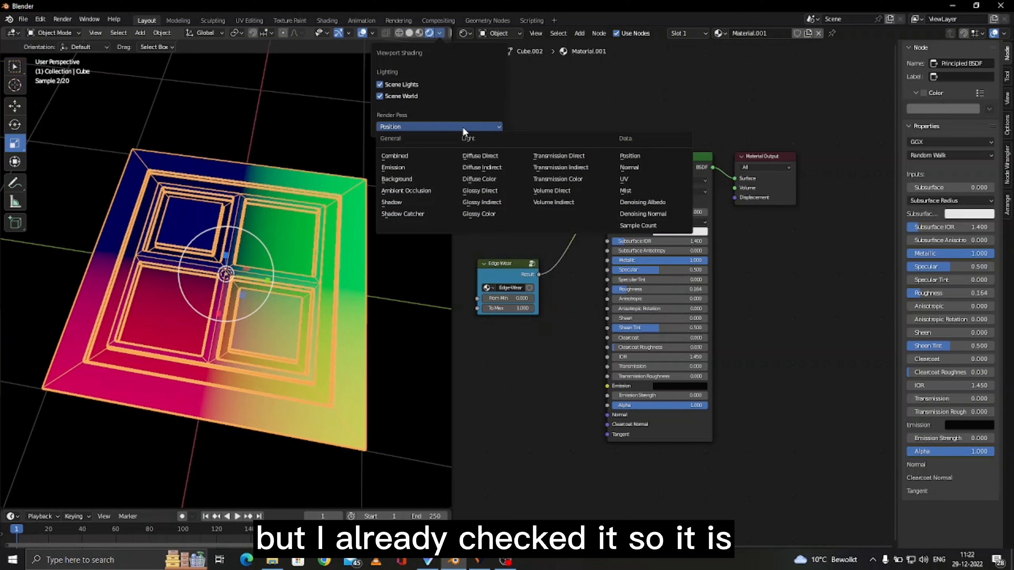